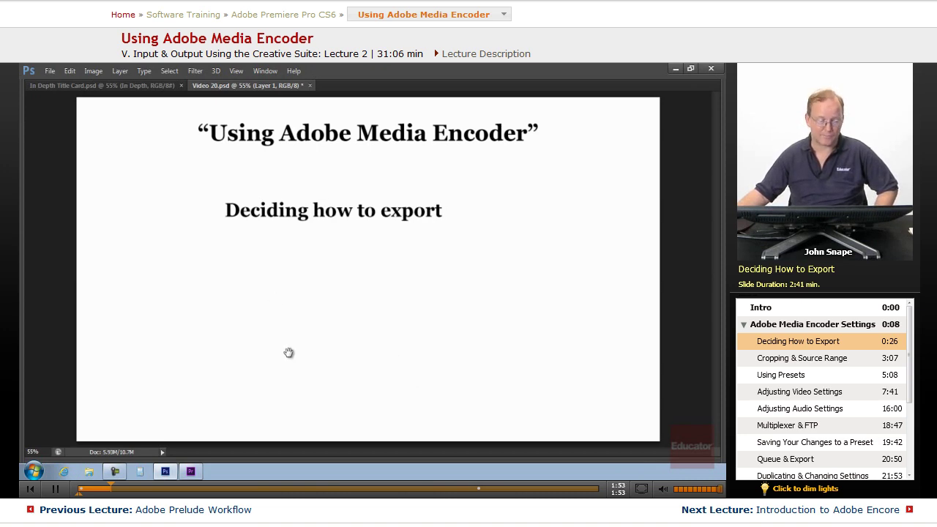
Step: Ripple-delete the opening Title 02 and Black Video clips, then return the playhead to the sequence start
{"action": "left_click", "coordinate": [191, 472]}
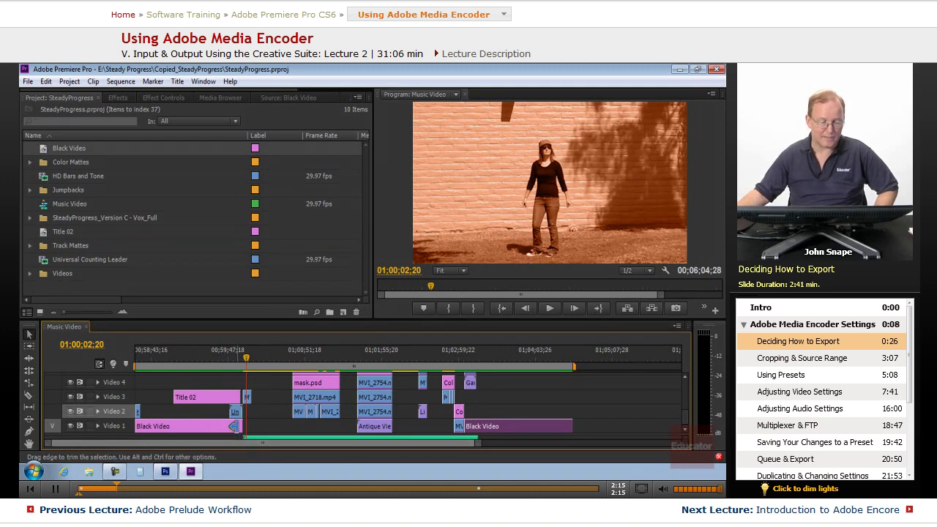
{"action": "left_click_drag", "start_coordinate": [137, 381], "coordinate": [244, 439]}
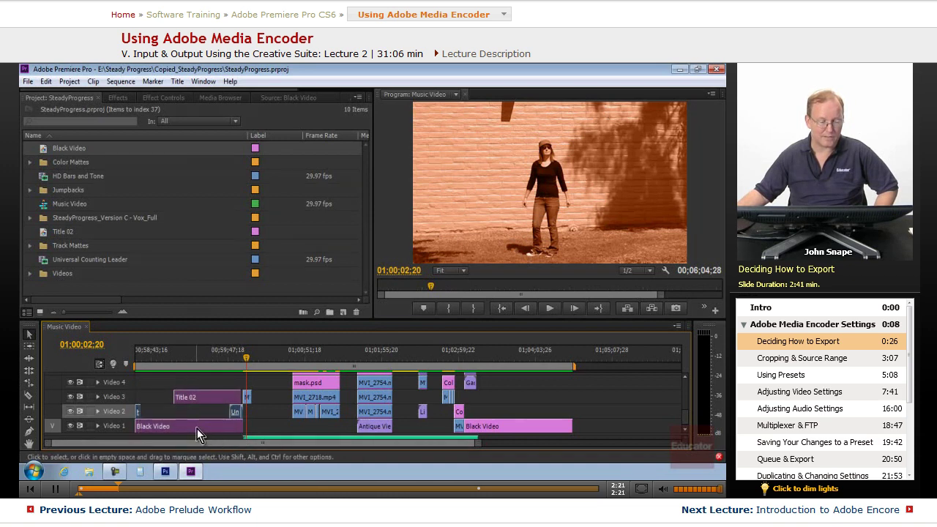
{"action": "right_click", "coordinate": [198, 434]}
{"action": "left_click", "coordinate": [243, 128]}
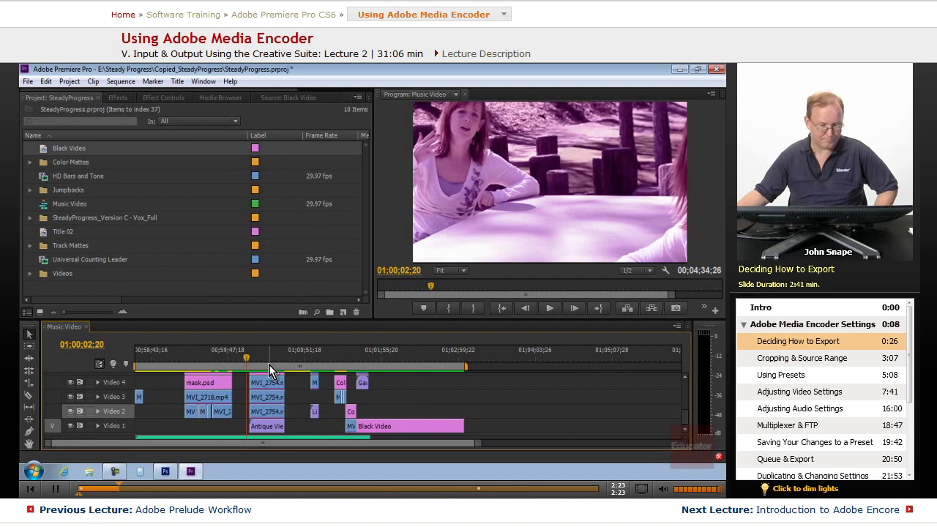
{"action": "left_click_drag", "start_coordinate": [236, 355], "coordinate": [130, 359]}
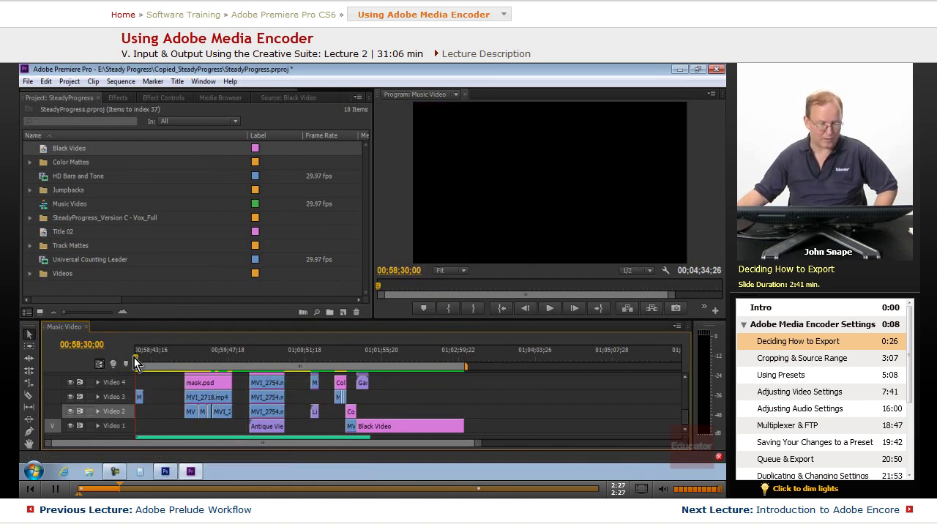
{"action": "mouse_move", "coordinate": [136, 362]}
{"action": "left_mouse_down"}
{"action": "mouse_move", "coordinate": [146, 360]}
{"action": "mouse_move", "coordinate": [126, 361]}
{"action": "left_mouse_up"}
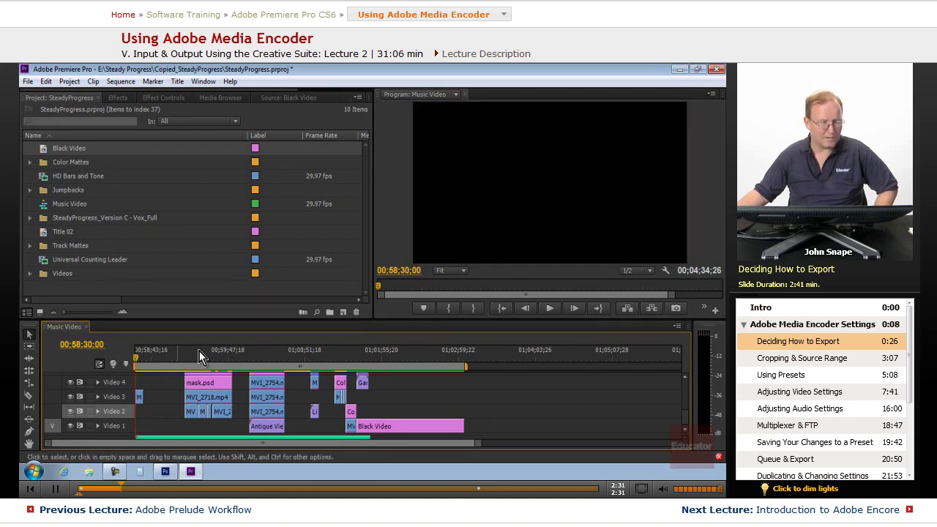
Step: Clear Universal Counting Leader, Title 02, HD Bars and Tone and Black Video, then enlarge the timeline
{"action": "left_click", "coordinate": [81, 260]}
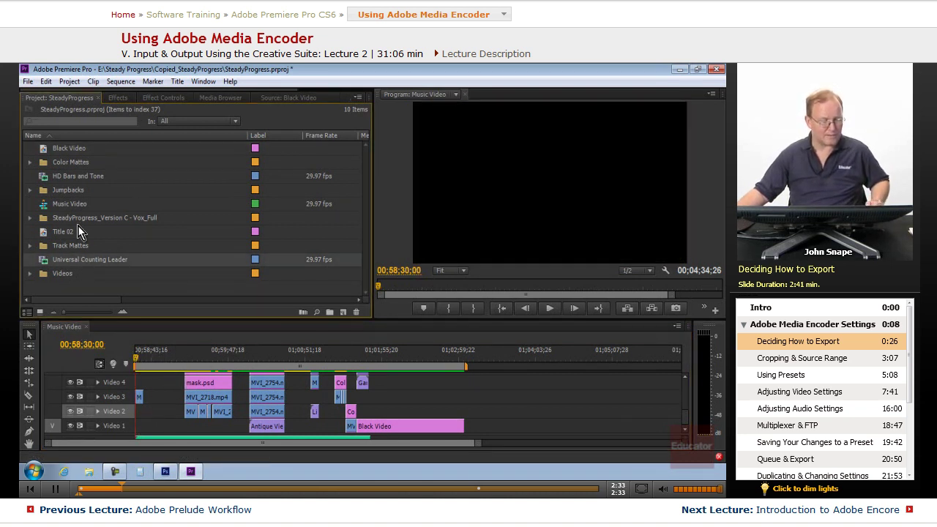
{"action": "left_click", "coordinate": [63, 232], "text": "ctrl"}
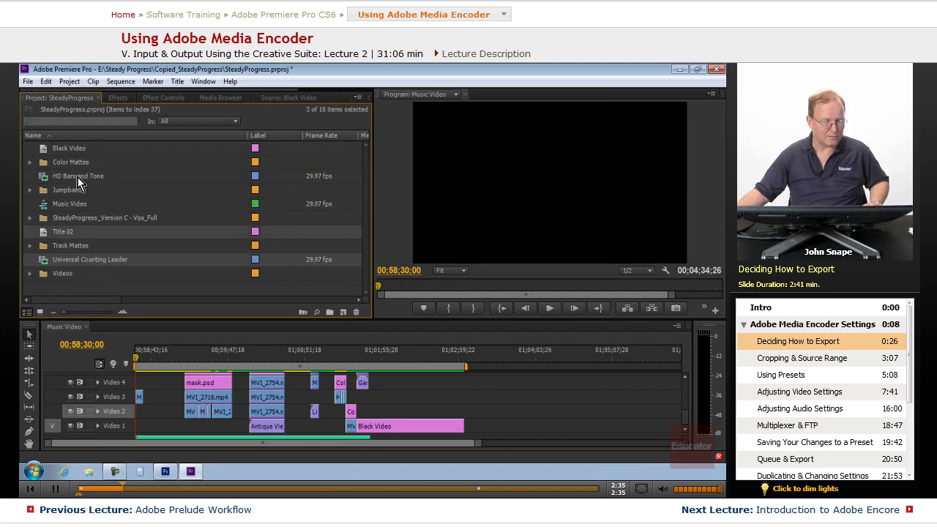
{"action": "left_click", "coordinate": [76, 176], "text": "ctrl"}
{"action": "left_click", "coordinate": [74, 149], "text": "ctrl"}
{"action": "right_click", "coordinate": [74, 149]}
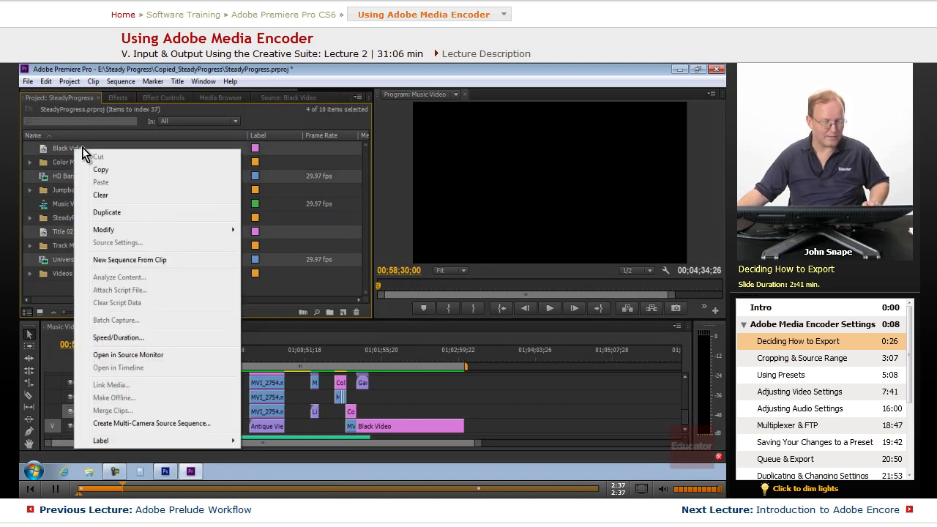
{"action": "left_click", "coordinate": [130, 195]}
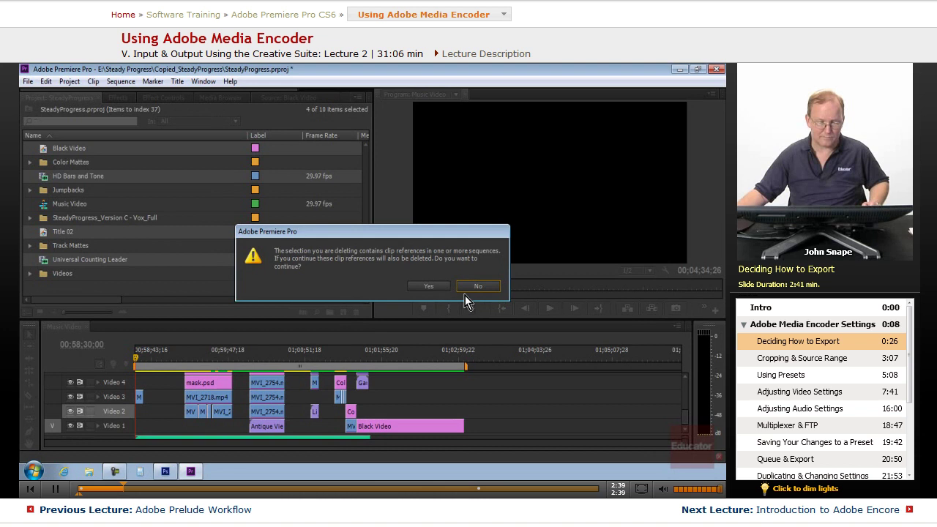
{"action": "left_click", "coordinate": [440, 288]}
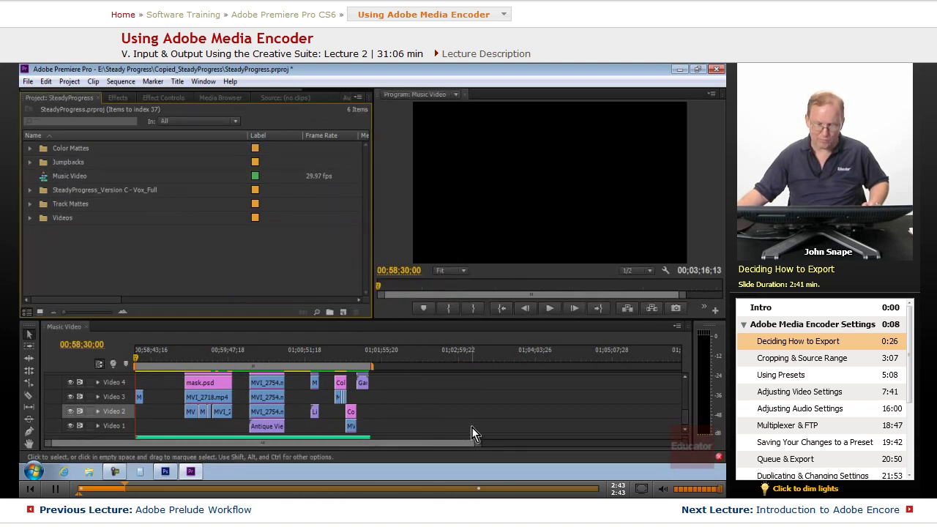
{"action": "left_click_drag", "start_coordinate": [280, 321], "coordinate": [283, 294]}
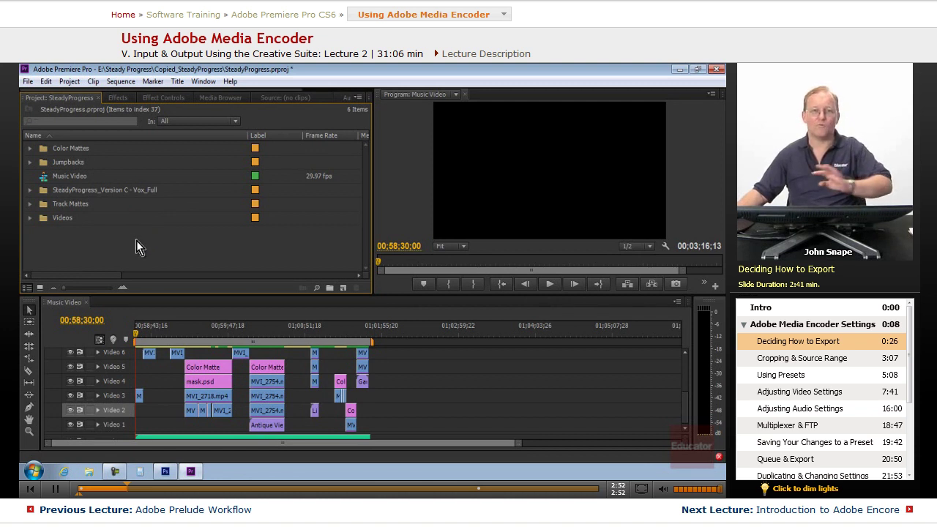
Step: With the Music Video timeline active, open File > Export > Media and reposition the dialog
{"action": "left_click", "coordinate": [66, 303]}
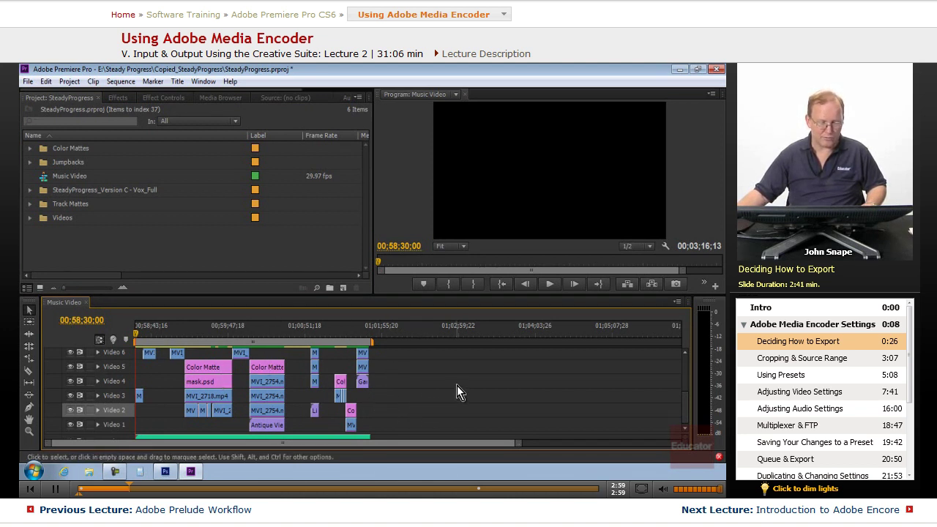
{"action": "left_click", "coordinate": [28, 81]}
{"action": "mouse_move", "coordinate": [134, 357]}
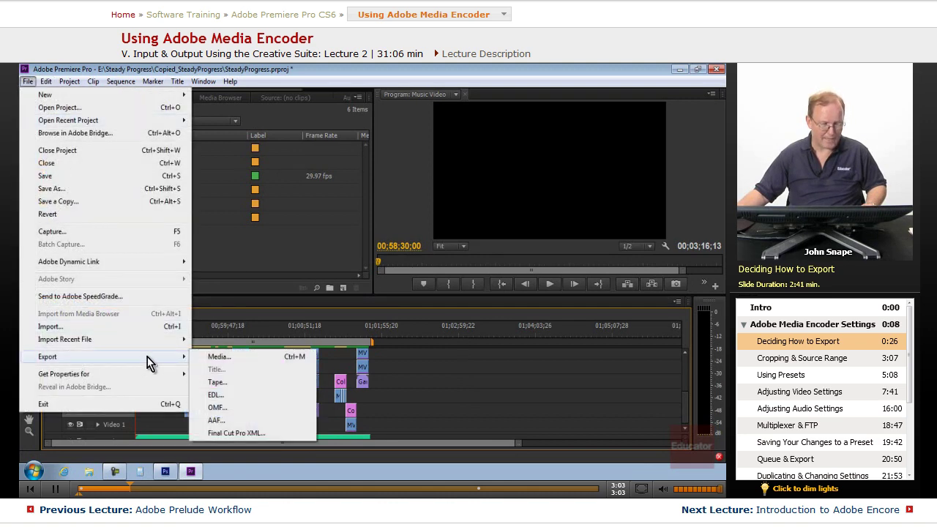
{"action": "left_click", "coordinate": [235, 357]}
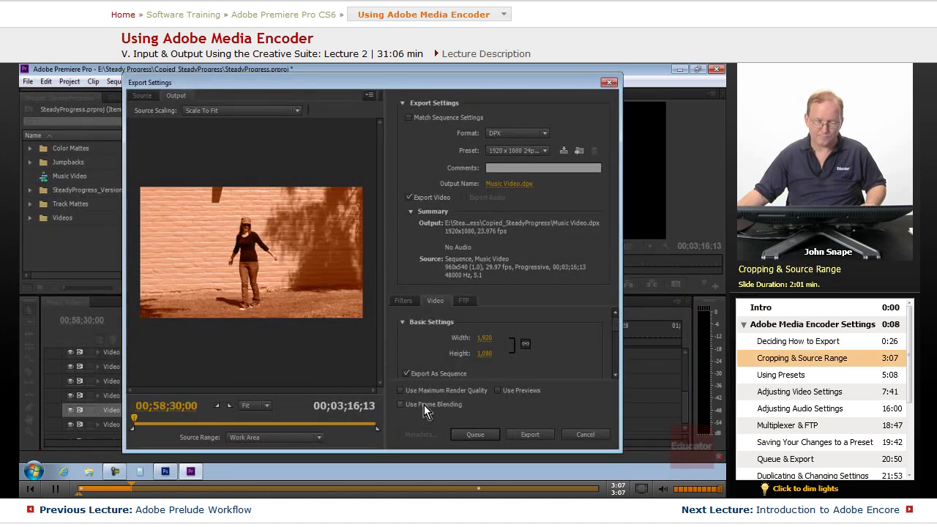
{"action": "left_click_drag", "start_coordinate": [351, 84], "coordinate": [356, 81]}
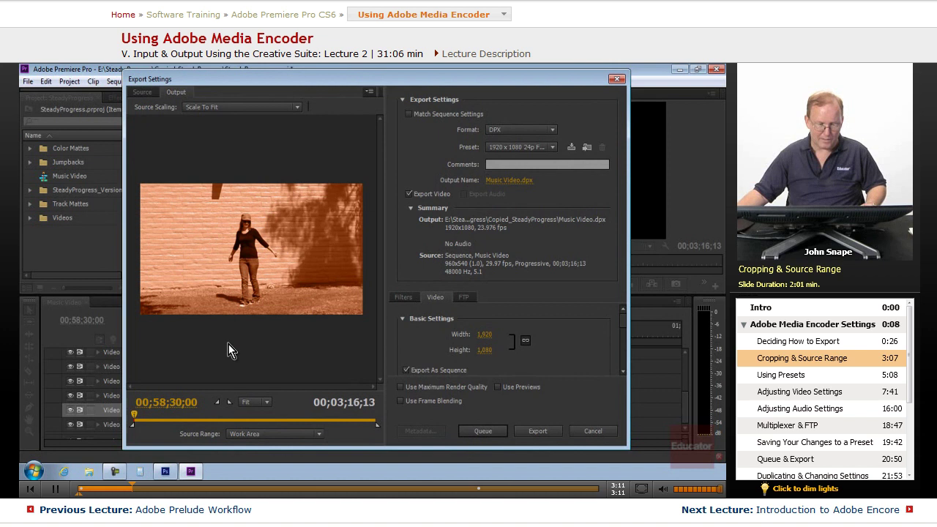
Step: Enable cropping on the Source tab and drag the crop corners inward
{"action": "left_click", "coordinate": [143, 92]}
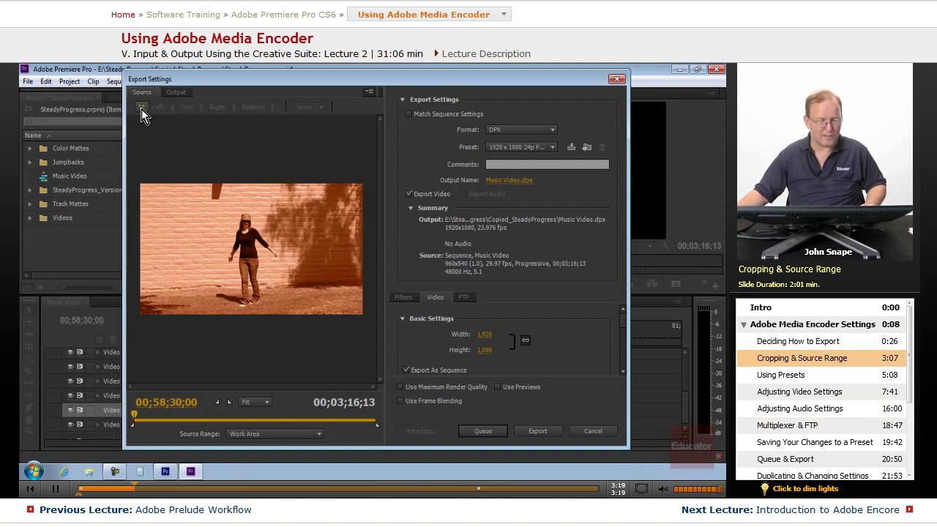
{"action": "left_click", "coordinate": [143, 109]}
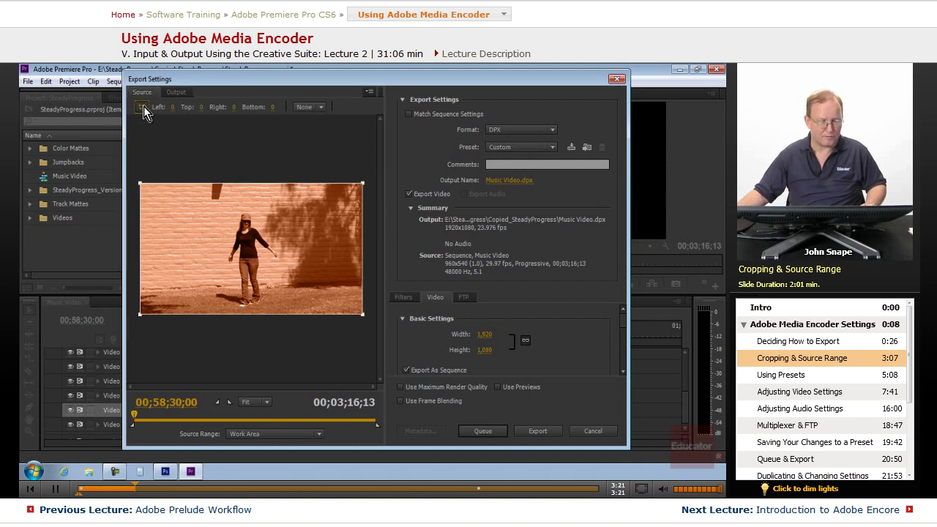
{"action": "left_click_drag", "start_coordinate": [141, 184], "coordinate": [162, 194]}
{"action": "left_click_drag", "start_coordinate": [363, 194], "coordinate": [343, 213]}
{"action": "left_click_drag", "start_coordinate": [344, 315], "coordinate": [286, 309]}
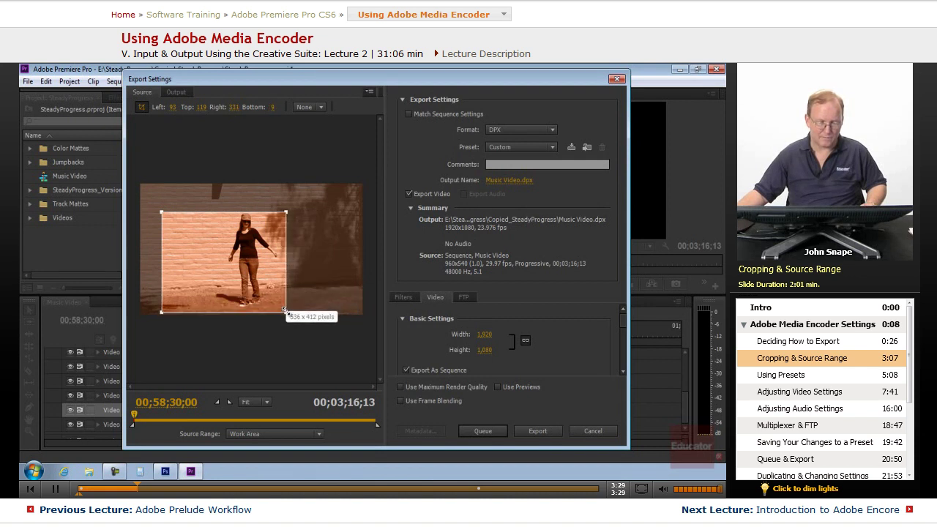
{"action": "left_click_drag", "start_coordinate": [161, 212], "coordinate": [210, 200]}
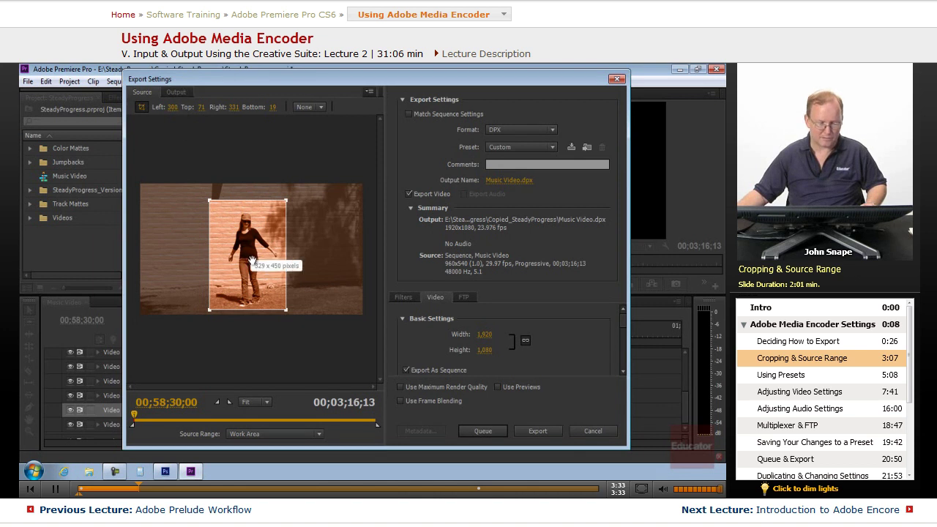
Step: Compare the cropped Output preview, then switch cropping off so the full frame exports
{"action": "left_click", "coordinate": [174, 92]}
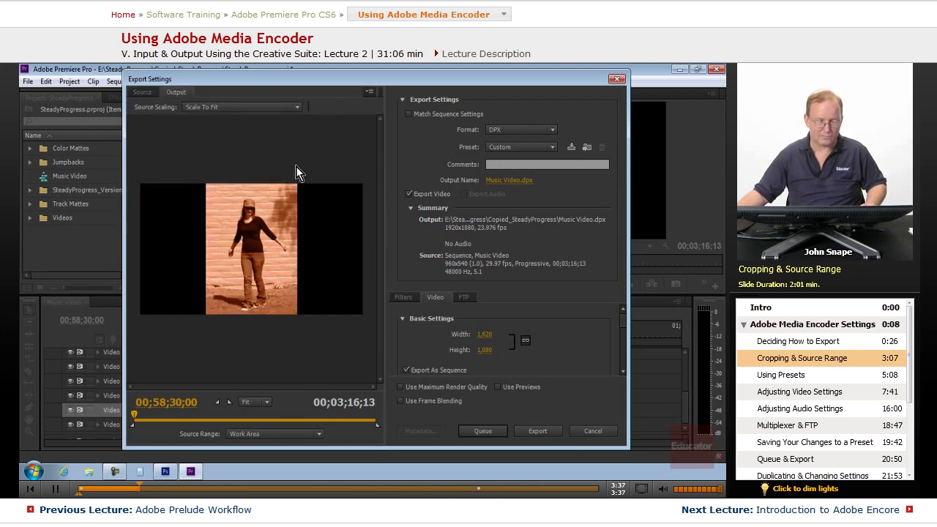
{"action": "left_click", "coordinate": [142, 92]}
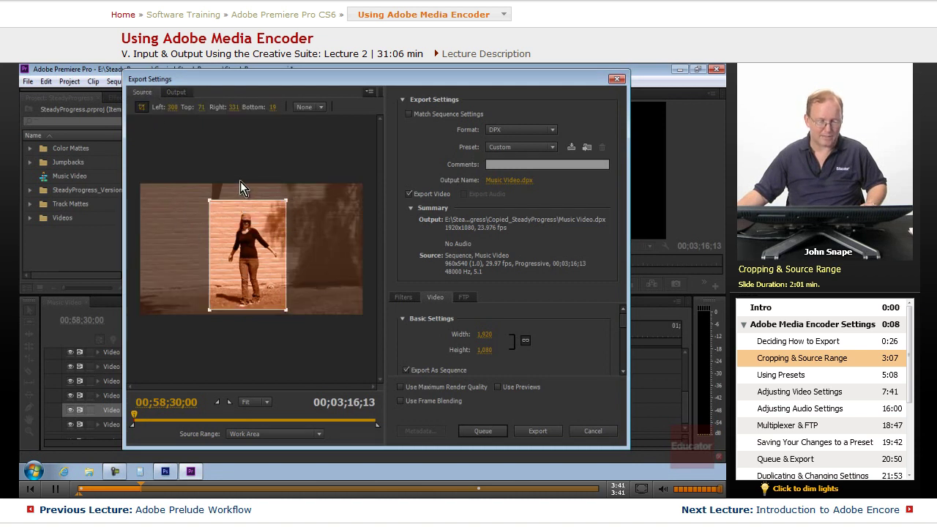
{"action": "left_click", "coordinate": [177, 93]}
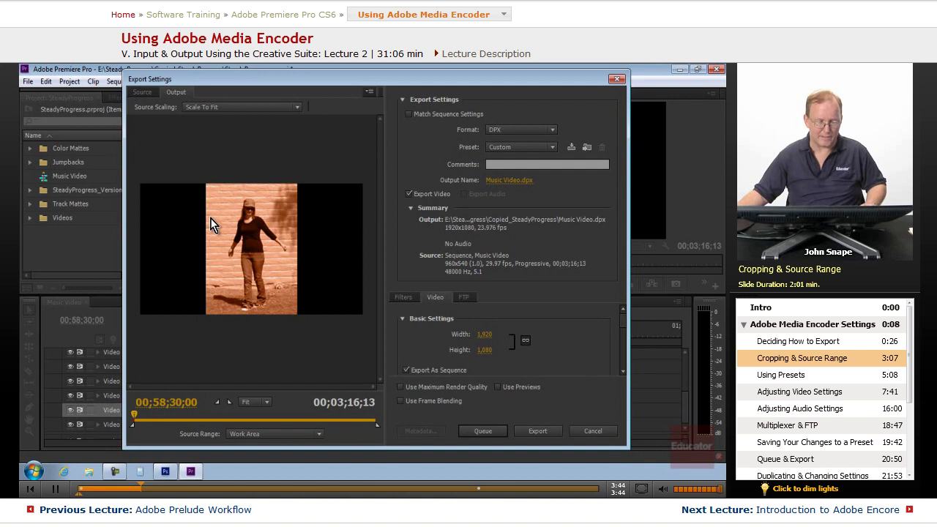
{"action": "left_click", "coordinate": [143, 93]}
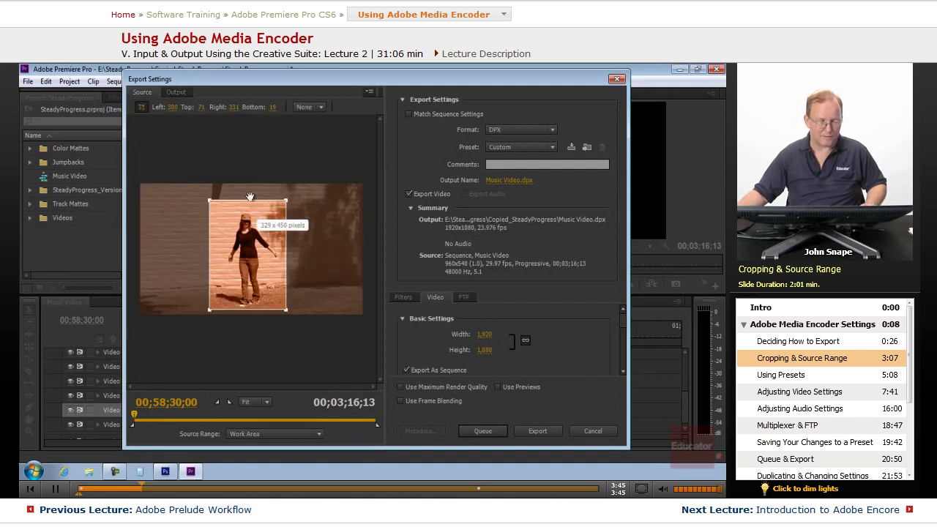
{"action": "left_click_drag", "start_coordinate": [209, 199], "coordinate": [195, 190]}
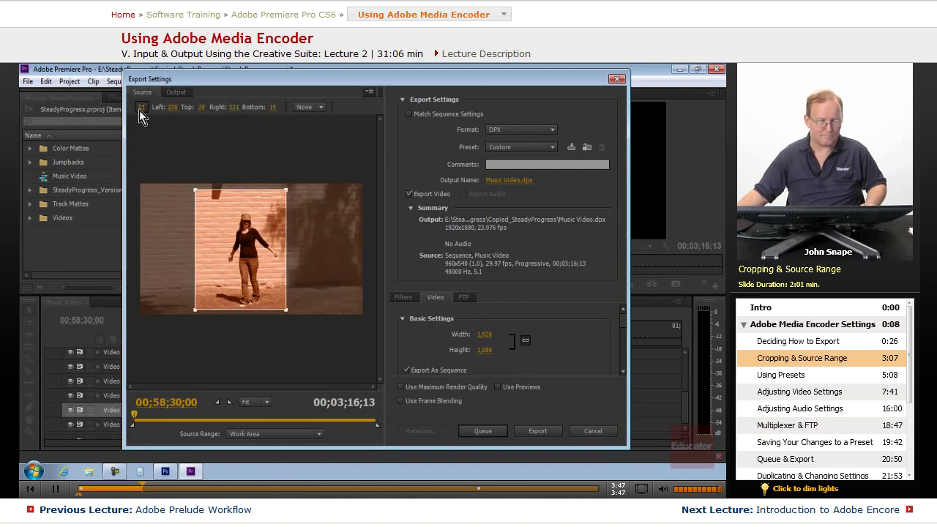
{"action": "left_click", "coordinate": [142, 107]}
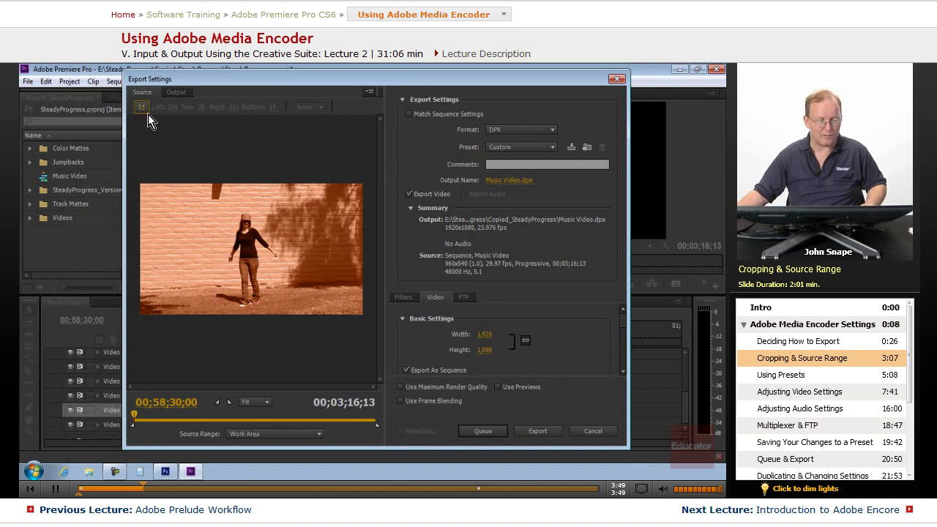
{"action": "left_click", "coordinate": [175, 92]}
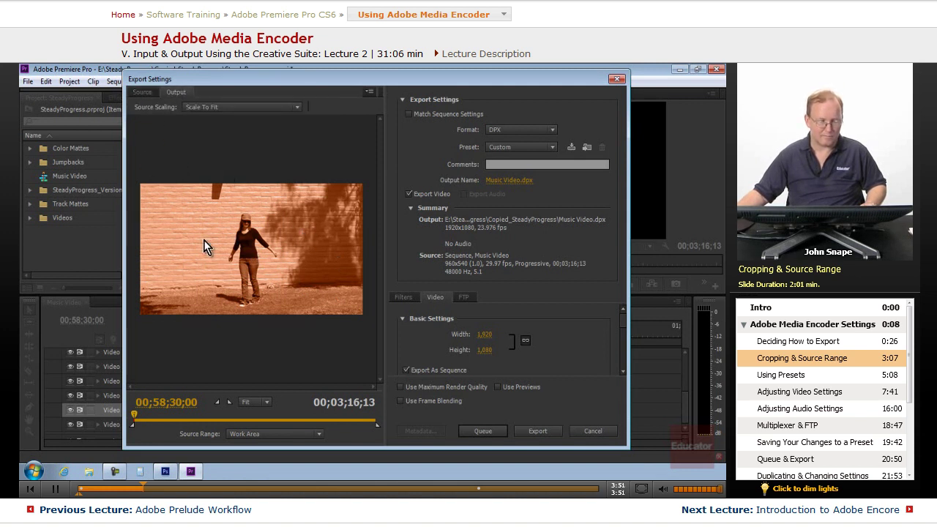
{"action": "left_click", "coordinate": [143, 92]}
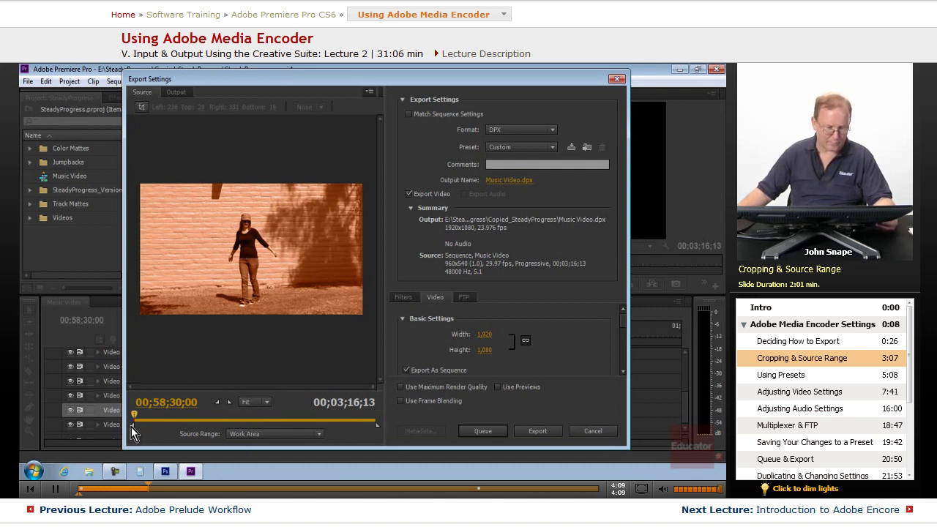
Step: Trim the export range handles inward, then drag them back to span the full 00;03;16;13
{"action": "left_click_drag", "start_coordinate": [131, 427], "coordinate": [171, 429]}
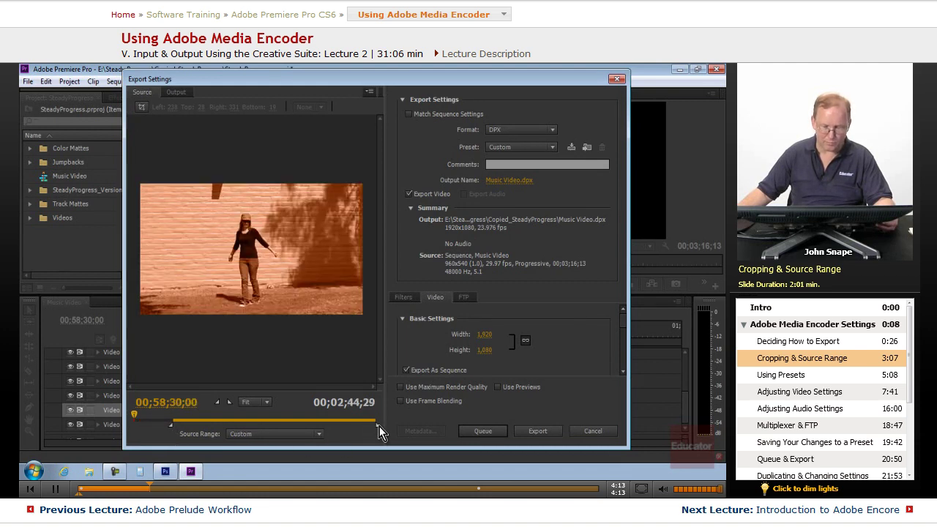
{"action": "left_click_drag", "start_coordinate": [379, 432], "coordinate": [278, 432]}
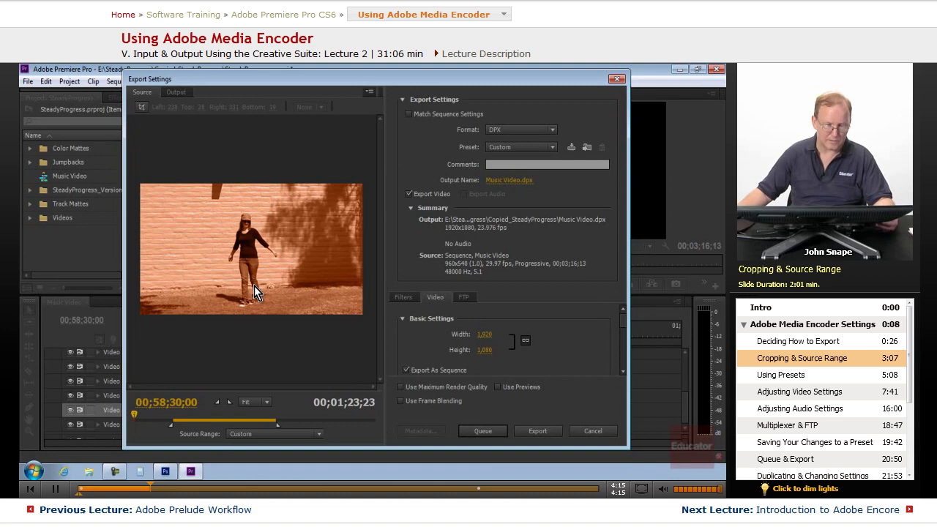
{"action": "left_click_drag", "start_coordinate": [136, 416], "coordinate": [178, 430]}
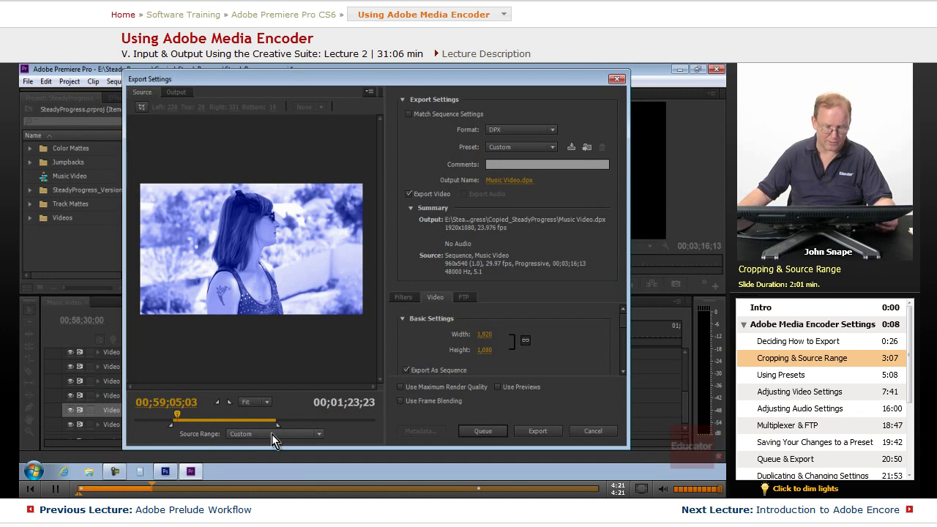
{"action": "left_click_drag", "start_coordinate": [173, 426], "coordinate": [121, 428]}
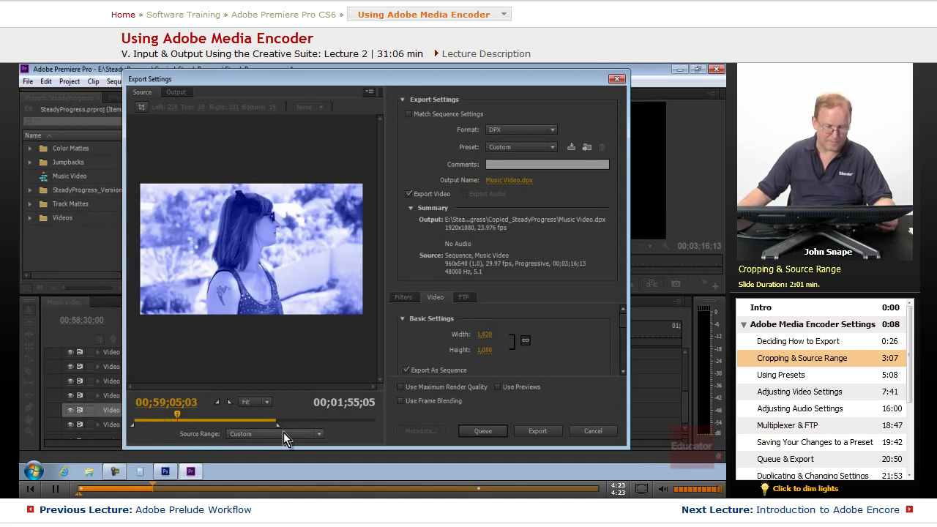
{"action": "left_click_drag", "start_coordinate": [301, 429], "coordinate": [377, 428]}
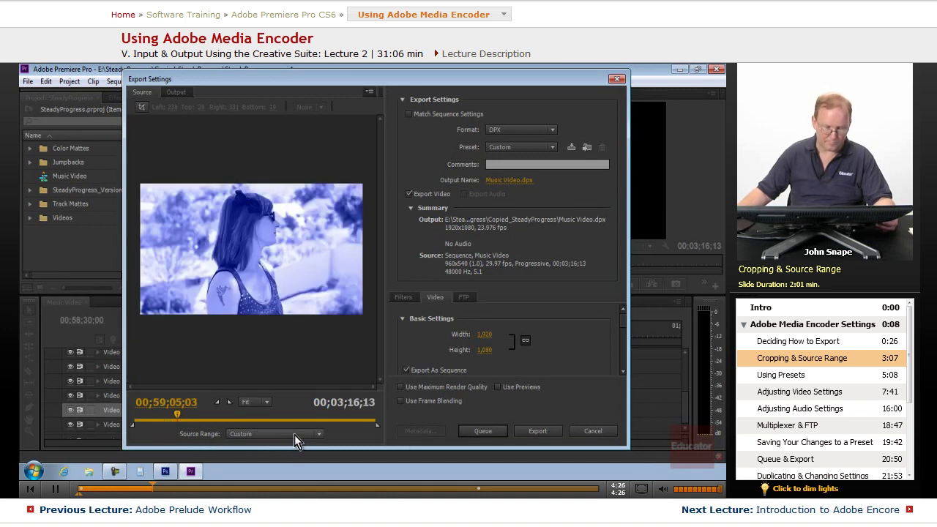
{"action": "left_click", "coordinate": [294, 435]}
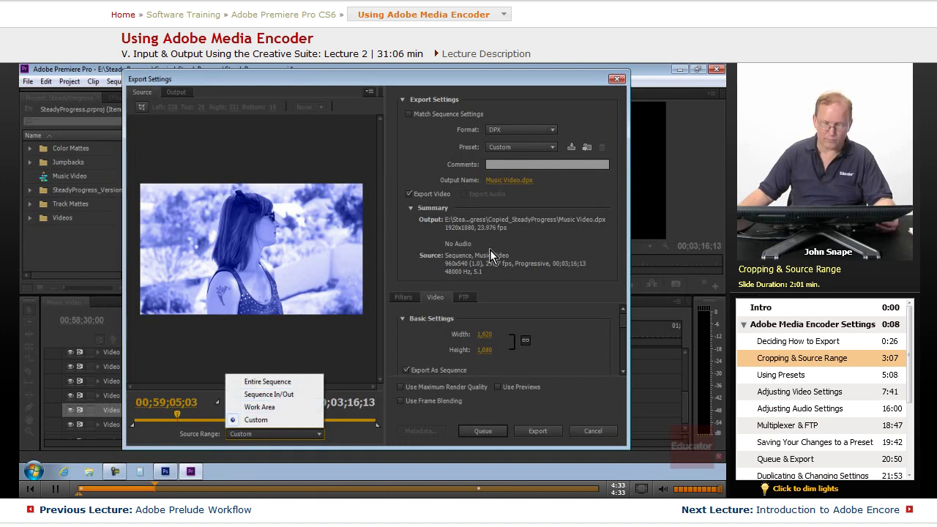
Step: Cancel Export Settings, shorten the work area, and mark In at 01;00;23;23 and Out at 01;01;21;11
{"action": "left_click", "coordinate": [593, 430]}
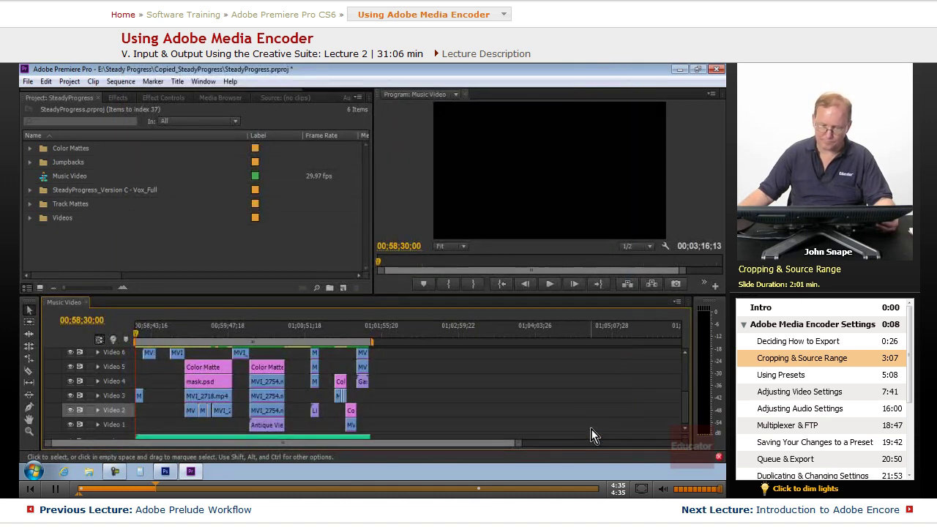
{"action": "left_click_drag", "start_coordinate": [372, 342], "coordinate": [298, 345]}
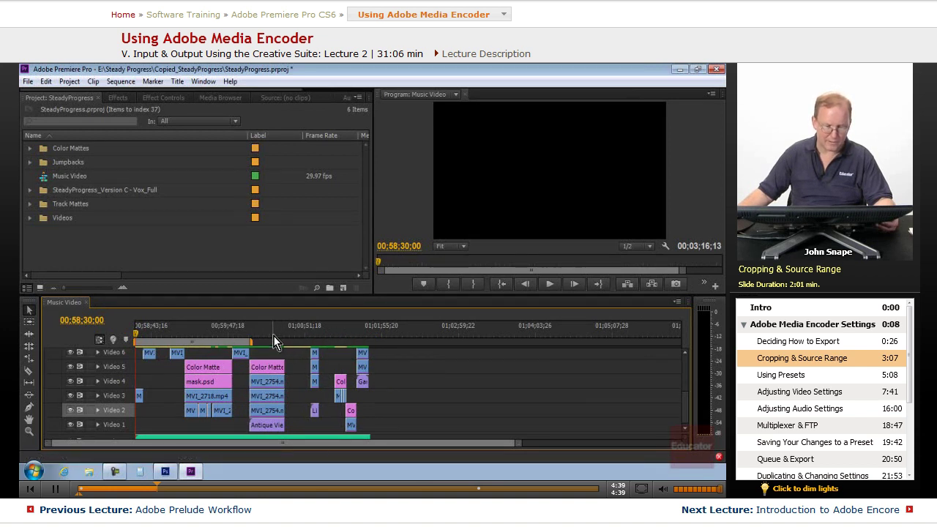
{"action": "left_click", "coordinate": [272, 335]}
{"action": "key", "text": "i"}
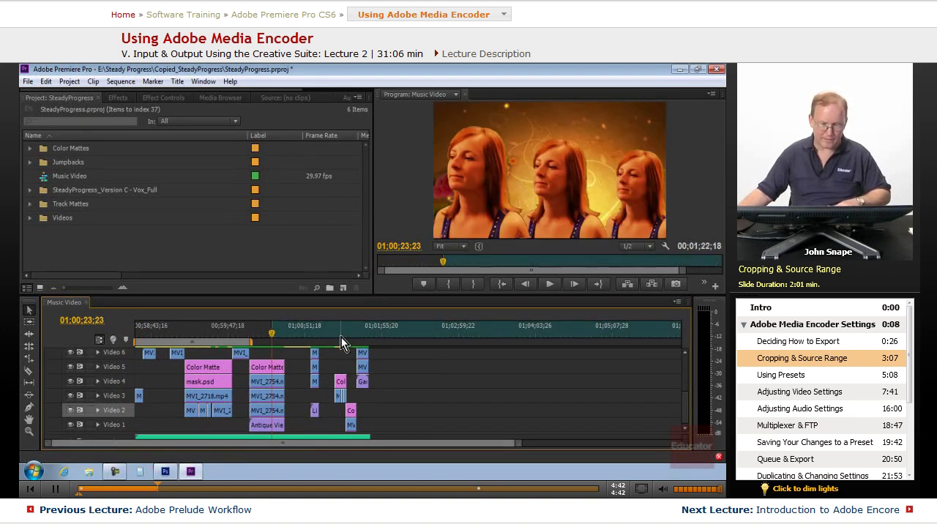
{"action": "left_click", "coordinate": [341, 331]}
{"action": "key", "text": "o"}
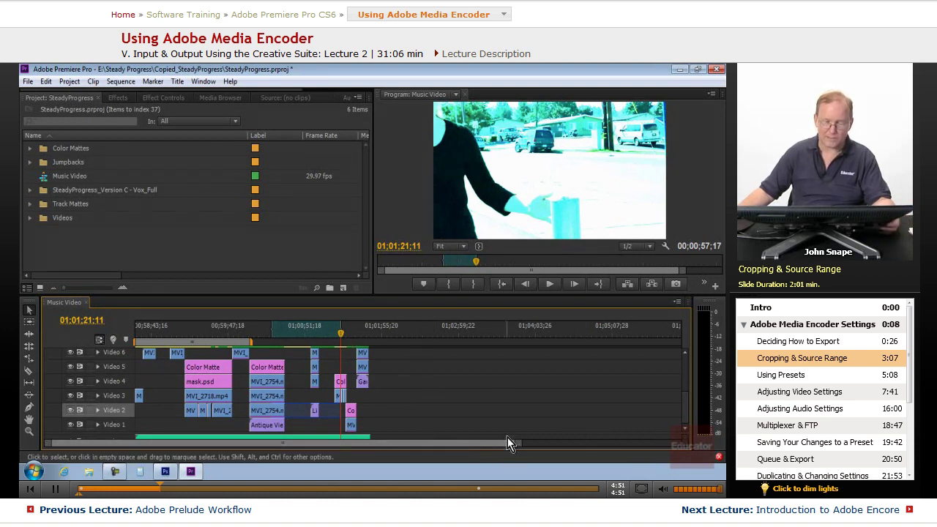
Step: Reopen Export Settings through File > Export > Media
{"action": "left_click", "coordinate": [27, 81]}
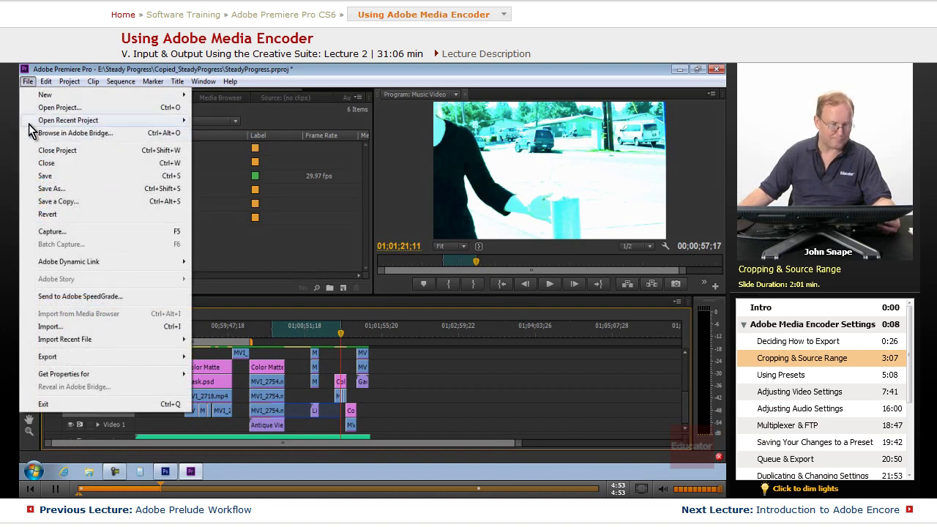
{"action": "mouse_move", "coordinate": [115, 359]}
{"action": "left_click", "coordinate": [218, 356]}
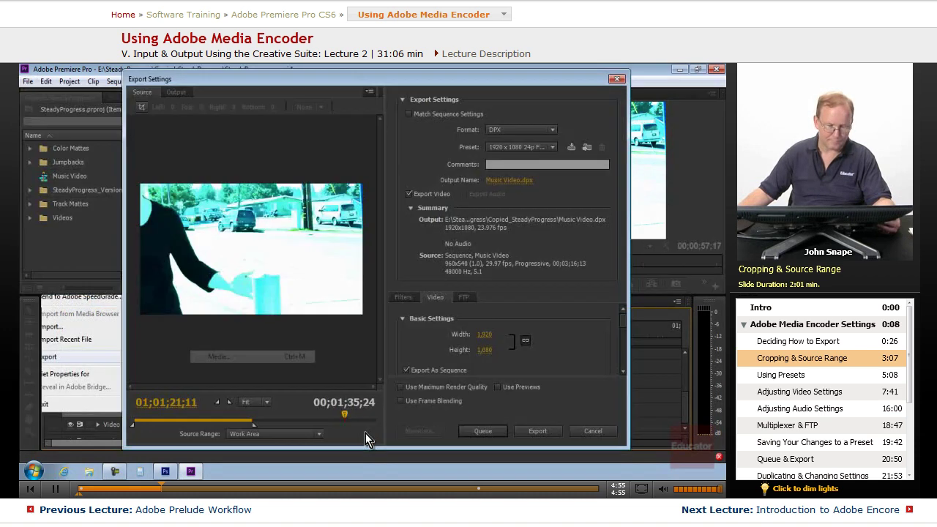
Step: Set the Source Range to Entire Sequence after briefly trying Custom
{"action": "left_click", "coordinate": [265, 437]}
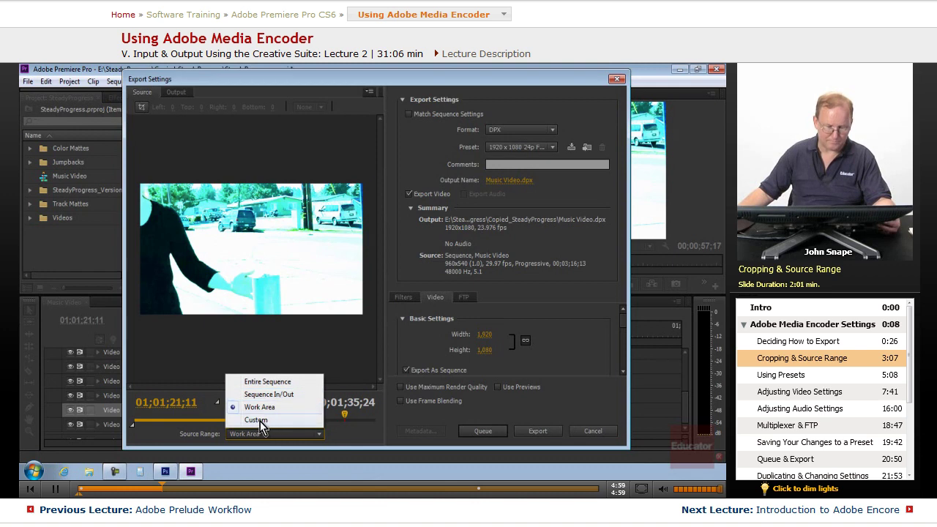
{"action": "left_click", "coordinate": [256, 421]}
{"action": "mouse_move", "coordinate": [131, 430]}
{"action": "left_mouse_down"}
{"action": "mouse_move", "coordinate": [153, 426]}
{"action": "mouse_move", "coordinate": [127, 427]}
{"action": "left_mouse_up"}
{"action": "left_click", "coordinate": [276, 434]}
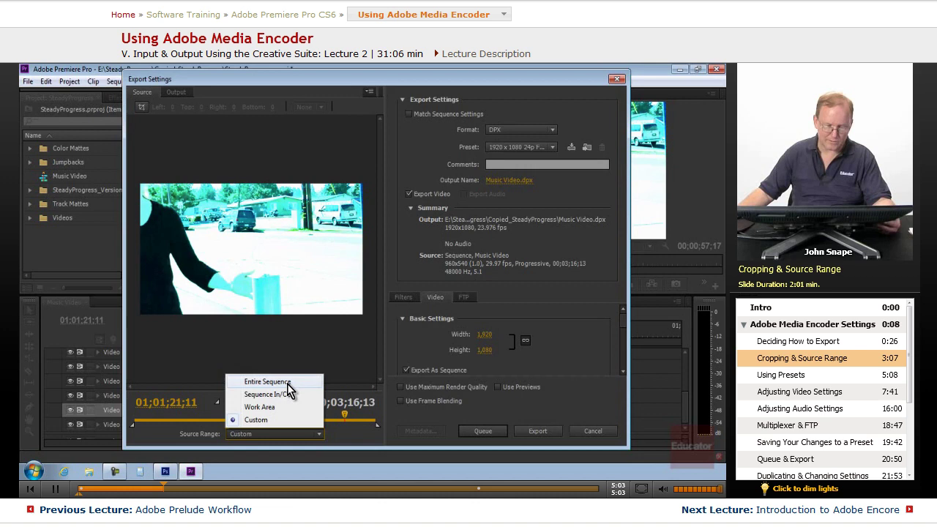
{"action": "left_click", "coordinate": [287, 383]}
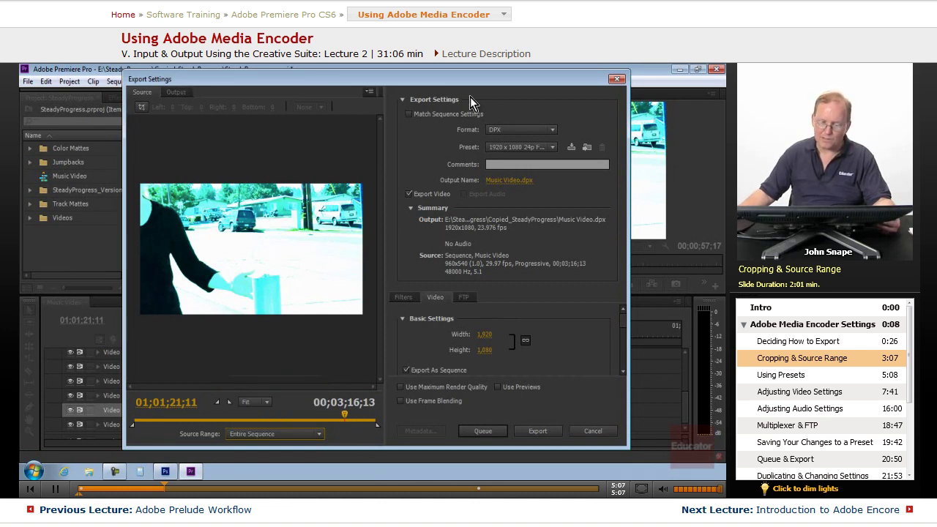
{"action": "left_click_drag", "start_coordinate": [458, 84], "coordinate": [404, 85]}
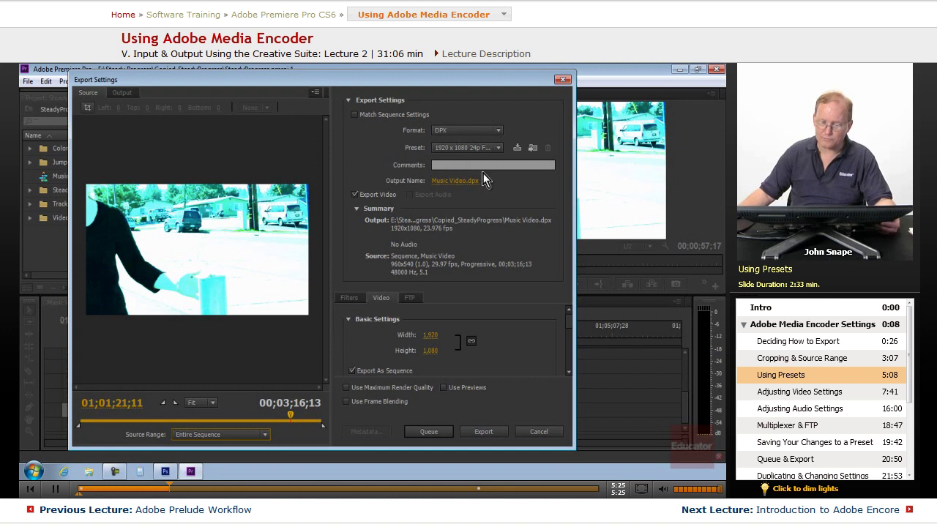
Step: Toggle Match Sequence Settings on and off, leaving it unchecked with DPX, and open the Format list
{"action": "left_click", "coordinate": [355, 115]}
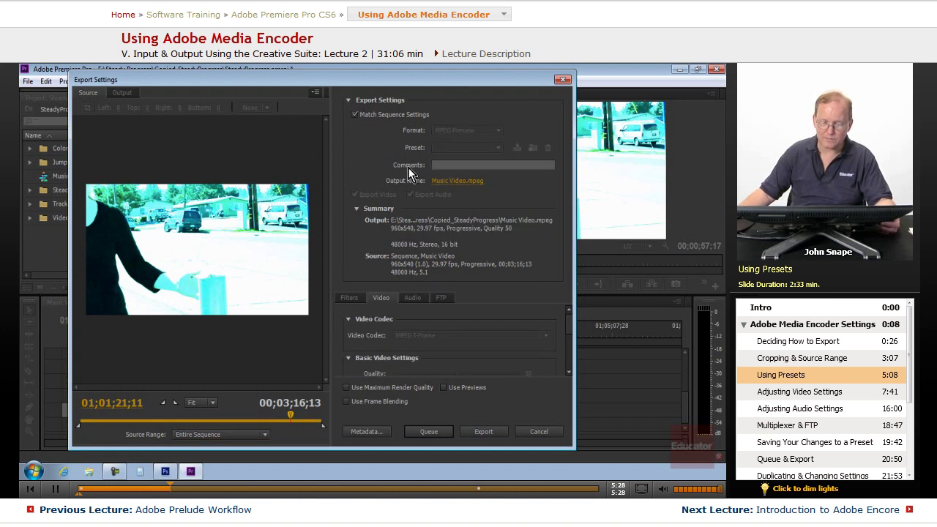
{"action": "left_click", "coordinate": [355, 116]}
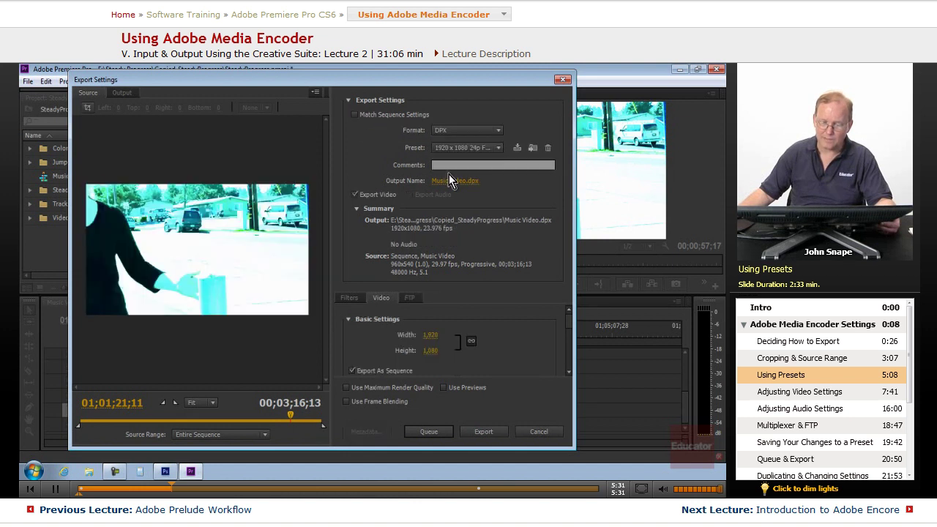
{"action": "left_click", "coordinate": [353, 115]}
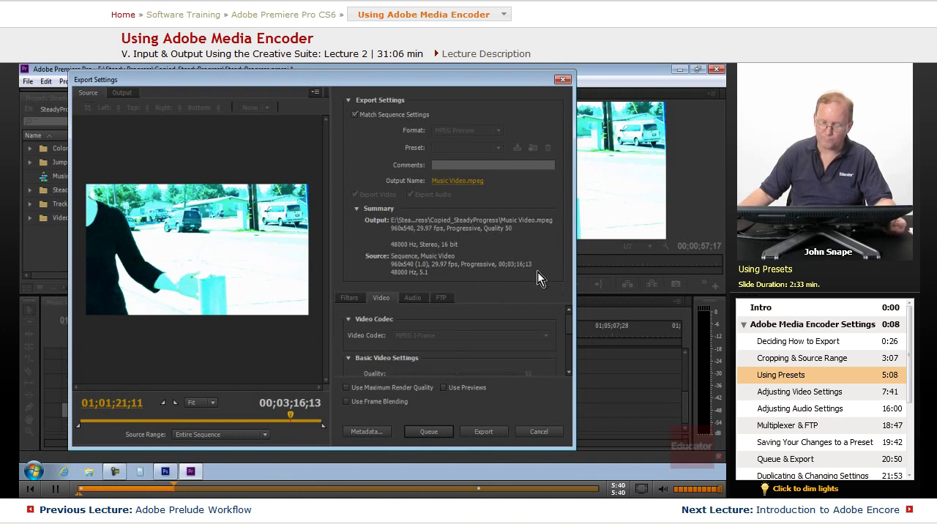
{"action": "left_click", "coordinate": [356, 116]}
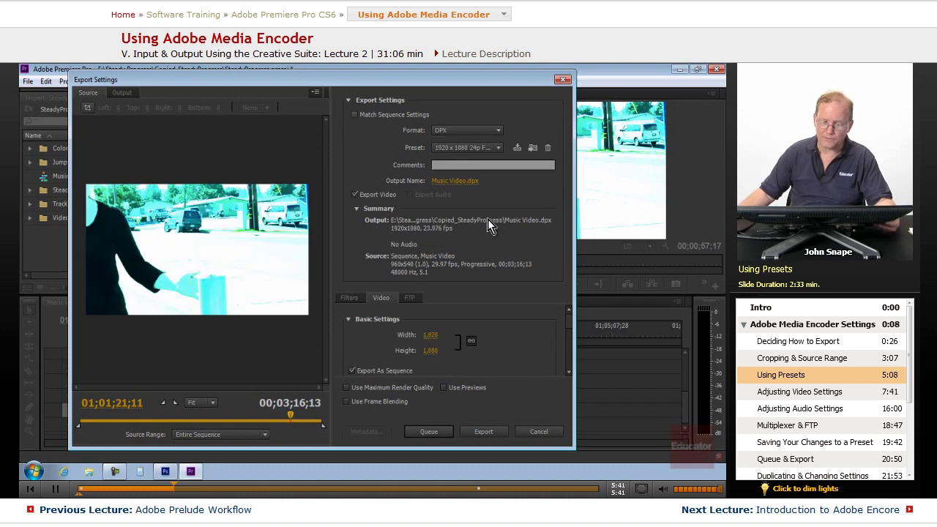
{"action": "left_click", "coordinate": [500, 131]}
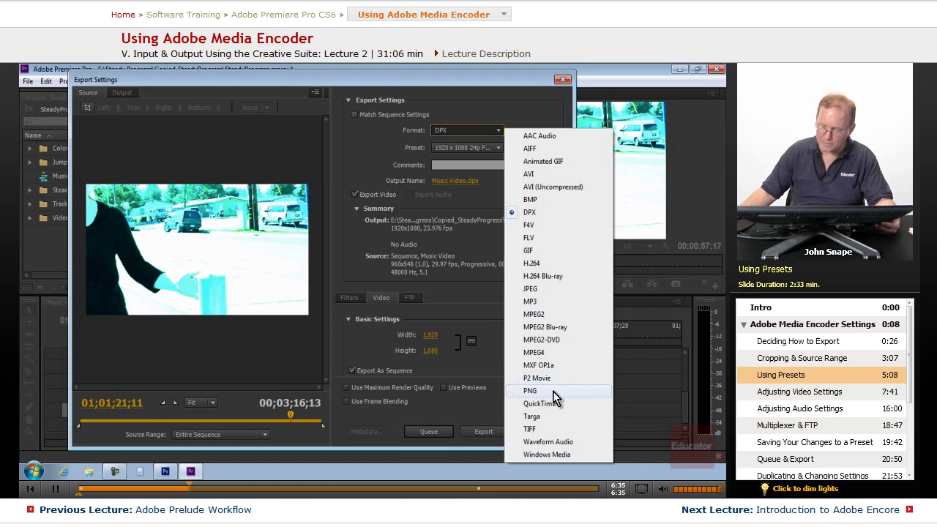
Step: Choose H.264 as the format, giving Music Video.mp4 at 960x540
{"action": "left_click", "coordinate": [542, 263]}
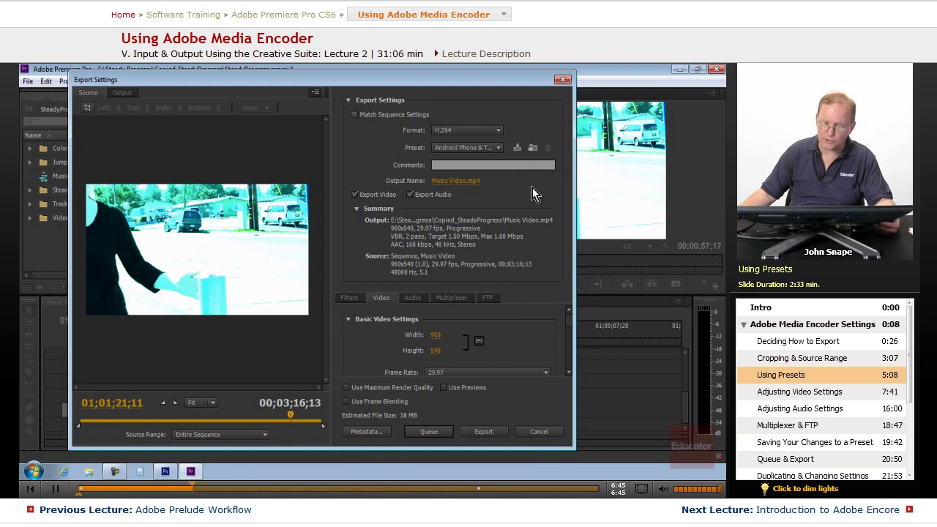
Step: Pick the YouTube HD 720p 23.976 preset for a 1280x720 output
{"action": "left_click", "coordinate": [498, 148]}
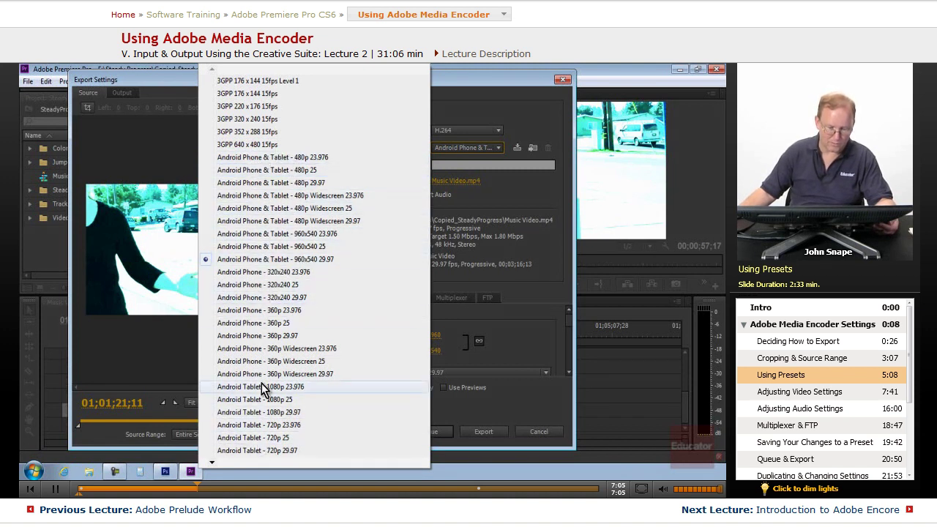
{"action": "mouse_move", "coordinate": [211, 463]}
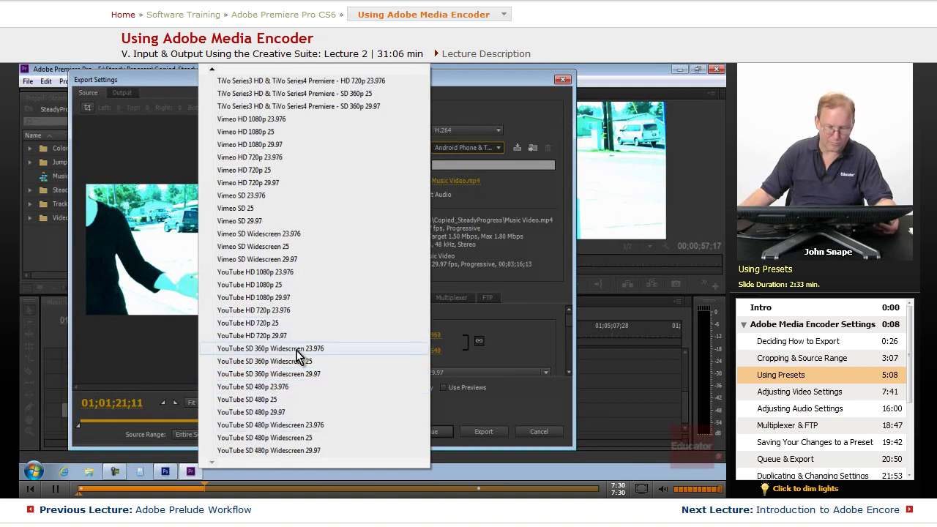
{"action": "left_click", "coordinate": [275, 311]}
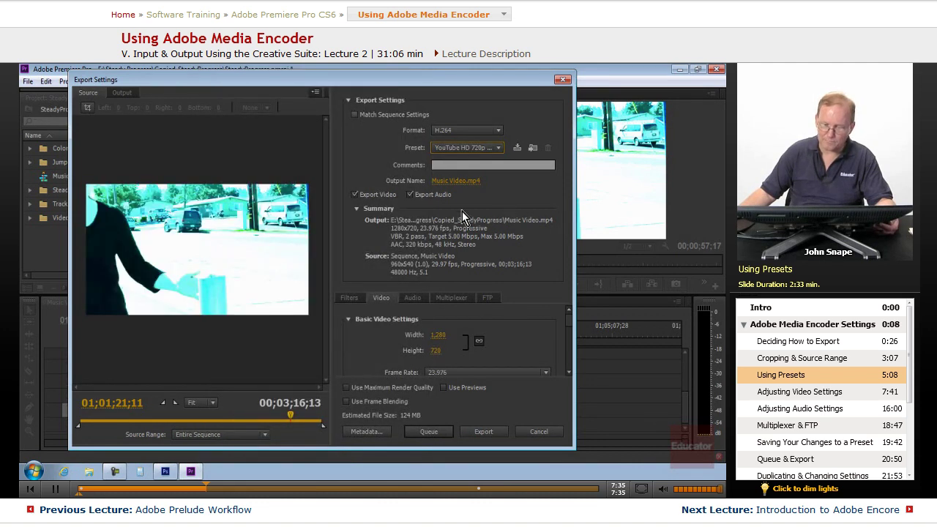